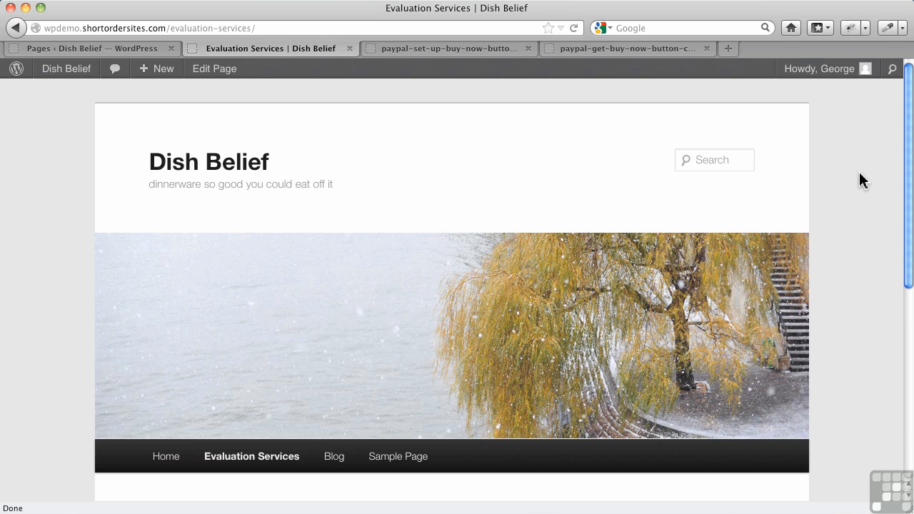
- Review the services on the live Evaluation Services page, and open that page for editing in the WordPress admin
{"action": "scroll", "coordinate": [380, 241], "scroll_direction": "down", "scroll_amount": 5}
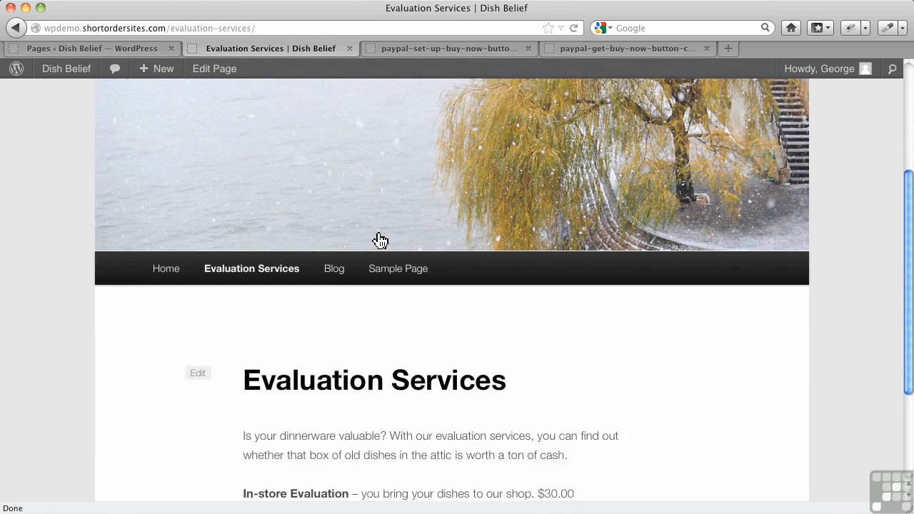
{"action": "scroll", "coordinate": [380, 240], "scroll_direction": "down", "scroll_amount": 4}
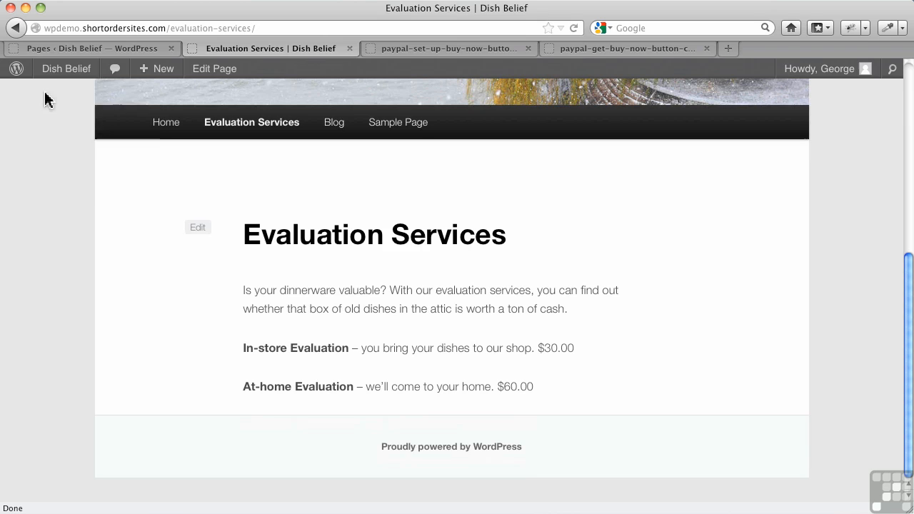
{"action": "left_click", "coordinate": [82, 48]}
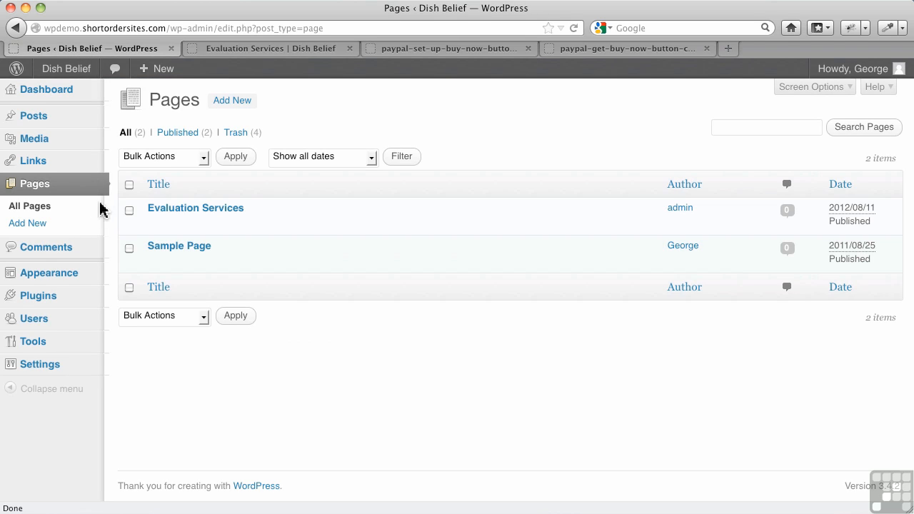
{"action": "left_click", "coordinate": [153, 214]}
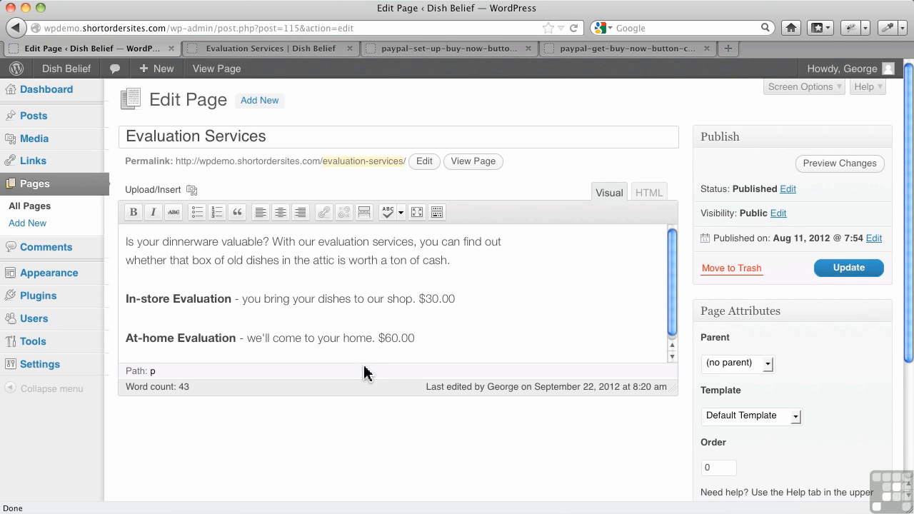
- Paste the PayPal Buy Now form code under the At-home Evaluation line in the page's HTML source and update the page
{"action": "left_click", "coordinate": [490, 337]}
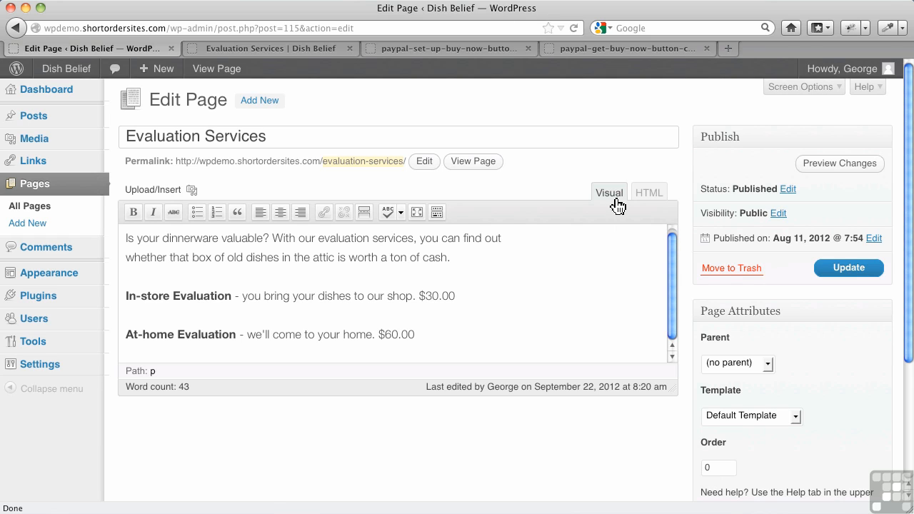
{"action": "left_click", "coordinate": [657, 197]}
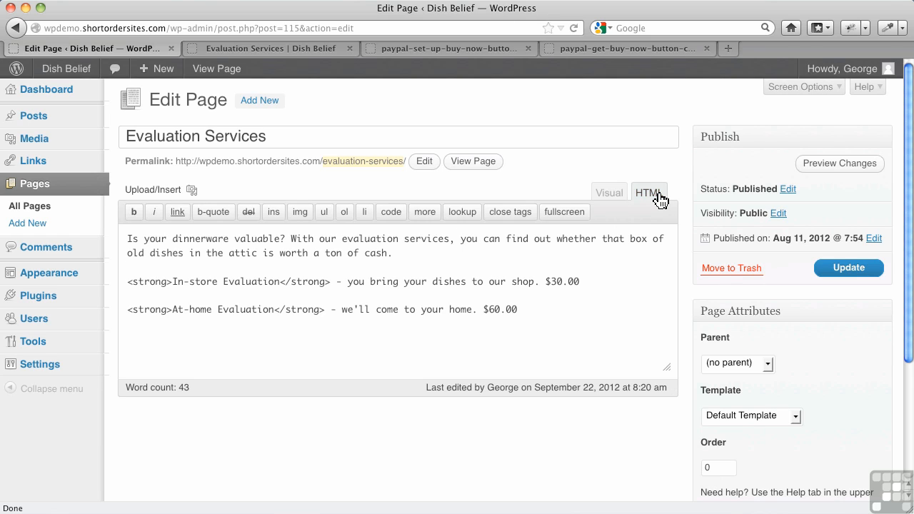
{"action": "left_click", "coordinate": [538, 321]}
{"action": "key", "text": "Return"}
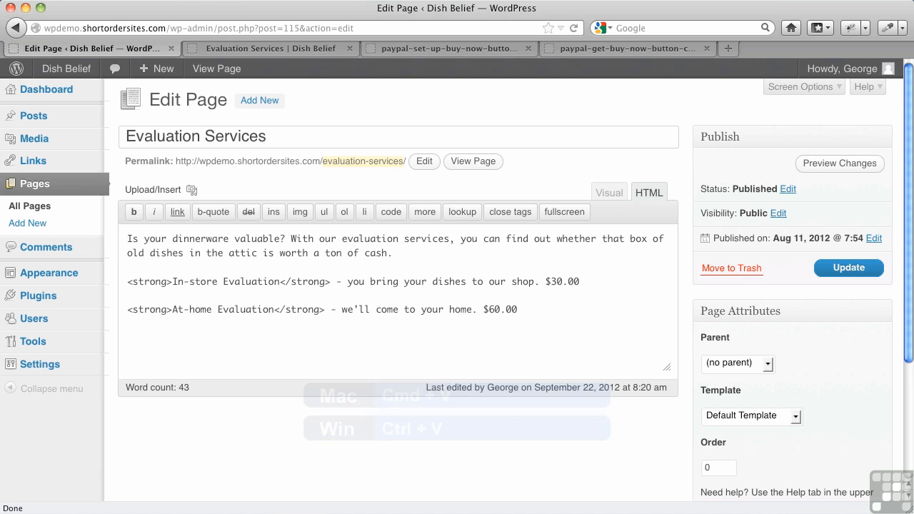
{"action": "type", "text": "<form action=\"https://www.paypal.com/cgi-bin/webscr\" method=\"post\"> <input type=\"hidden\" name=\"cmd\" value=\"_s-xclick\"> <input type=\"hidden\" name=\"hosted_button_id\" value=\"LV3ZXR3WYLHML\"> <input type=\"image\" src=\"https://www.paypalobjects.com/en_US/i/btn/btn_buynowCC_LG.gif\" border=\"0\" name=\"submit\" alt=\"PayPal - The safer, easier way to pay online!\"> <img alt=\"\" border=\"0\" src=\"https://www.paypalobjects.com/en_US/i/scr/pixel.gif\" width=\"1\" height=\"1\"> </form>"}
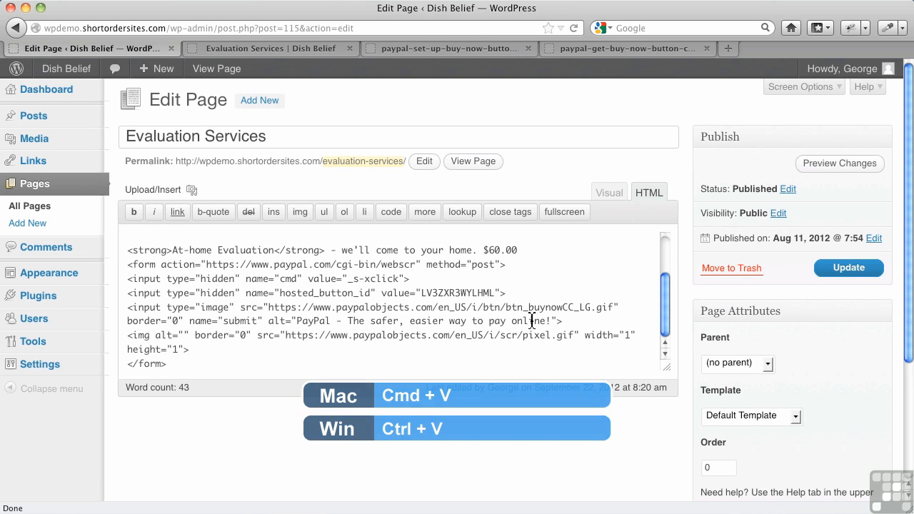
{"action": "left_click", "coordinate": [848, 277]}
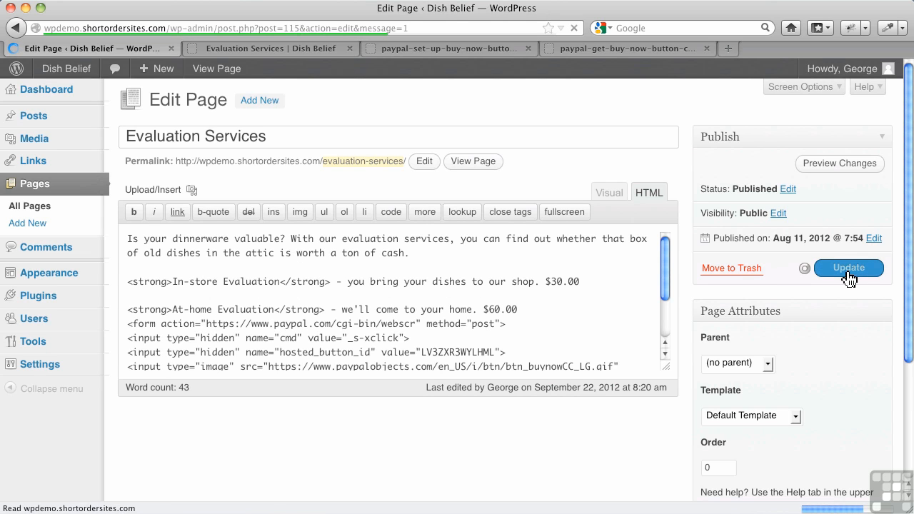
- Reload the live Evaluation Services page, test its Buy Now button through to the PayPal payment page, and return
{"action": "left_click", "coordinate": [261, 51]}
{"action": "left_click", "coordinate": [574, 29]}
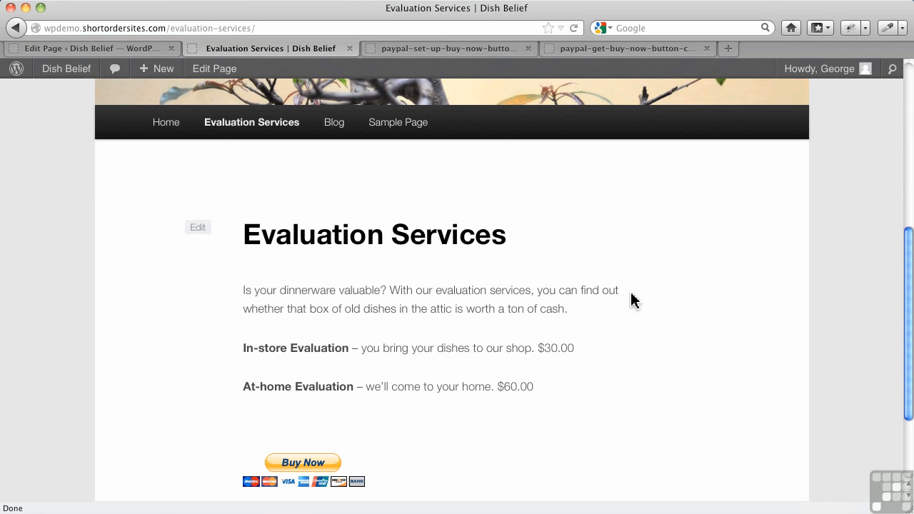
{"action": "scroll", "coordinate": [593, 369], "scroll_direction": "down", "scroll_amount": 3}
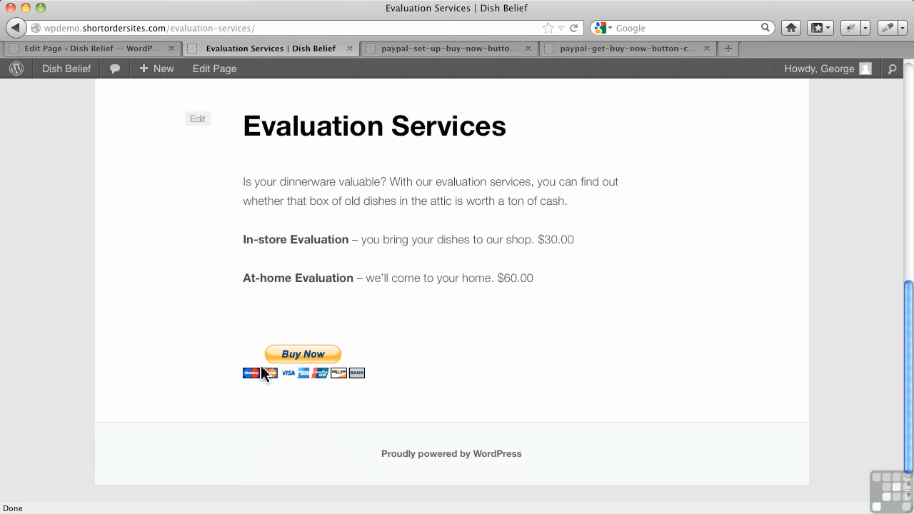
{"action": "left_click", "coordinate": [301, 355]}
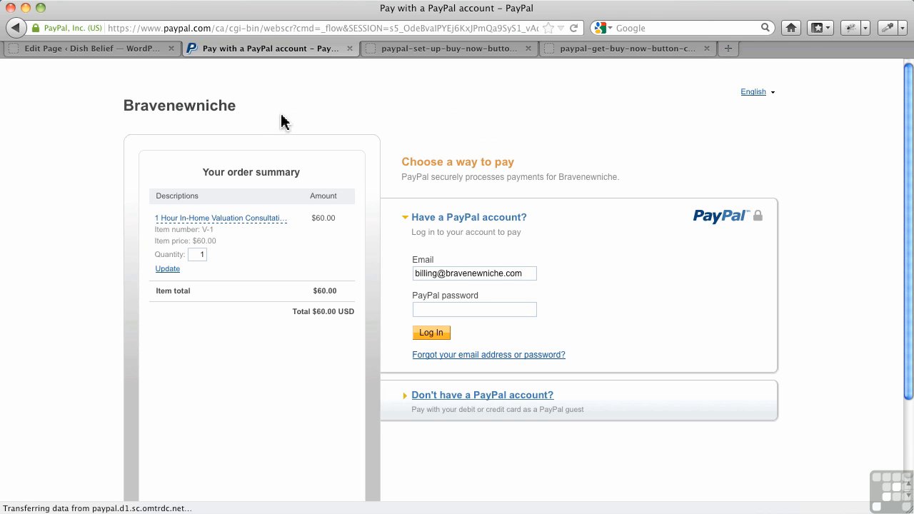
{"action": "left_click", "coordinate": [15, 28]}
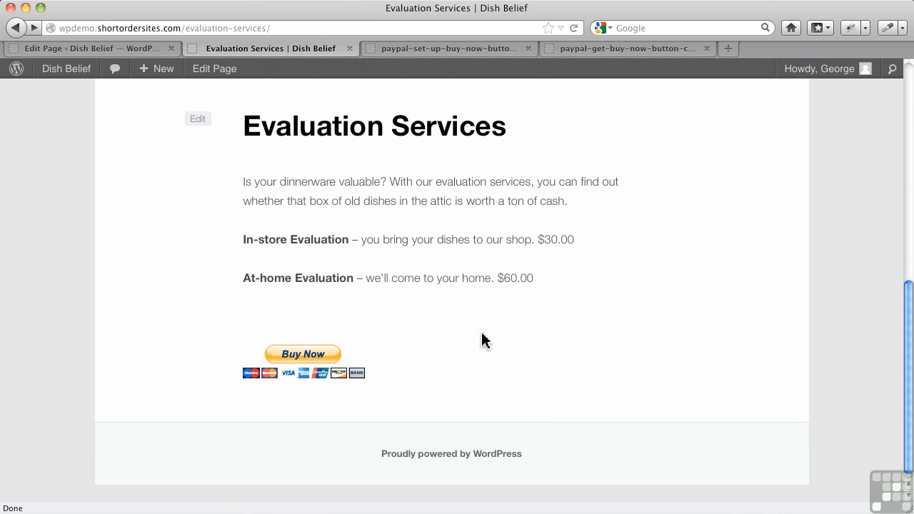
- Review the PayPal images showing the Buy Now button's setup details and its website code
{"action": "scroll", "coordinate": [482, 340], "scroll_direction": "up", "scroll_amount": 8}
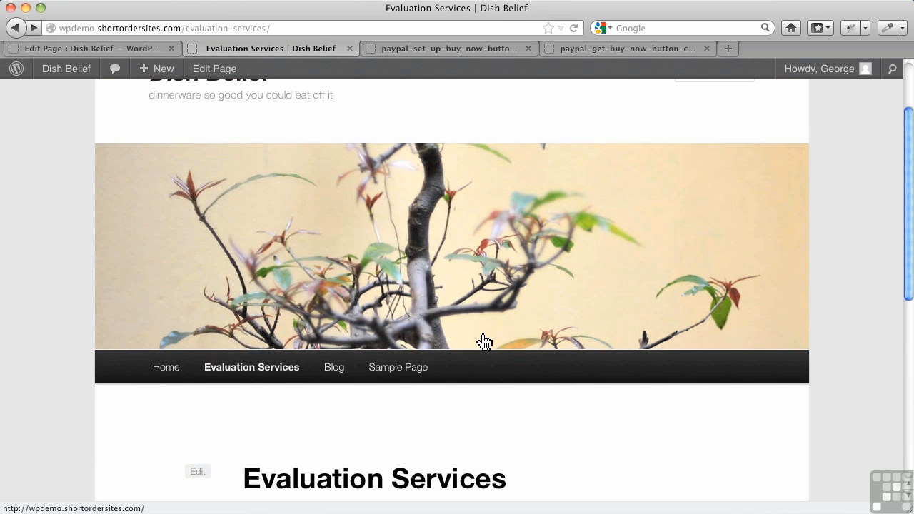
{"action": "scroll", "coordinate": [434, 307], "scroll_direction": "up", "scroll_amount": 5}
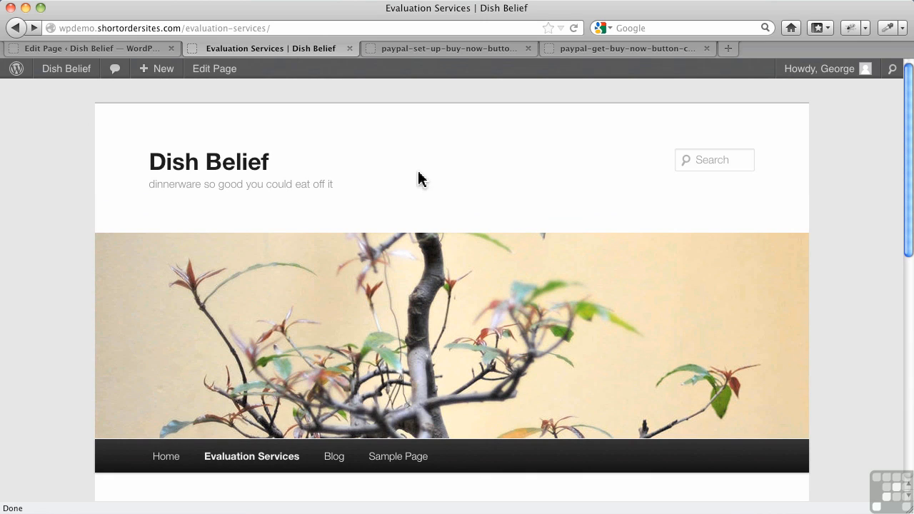
{"action": "left_click", "coordinate": [434, 48]}
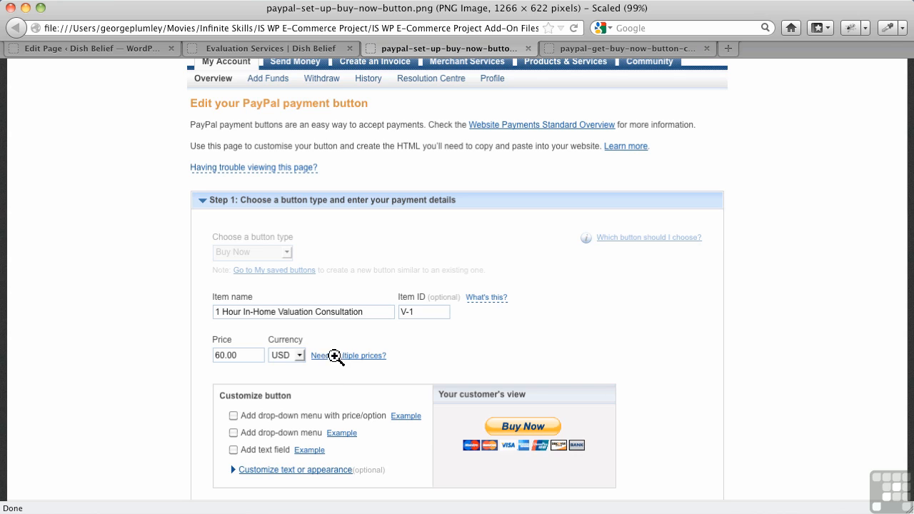
{"action": "left_click", "coordinate": [608, 52]}
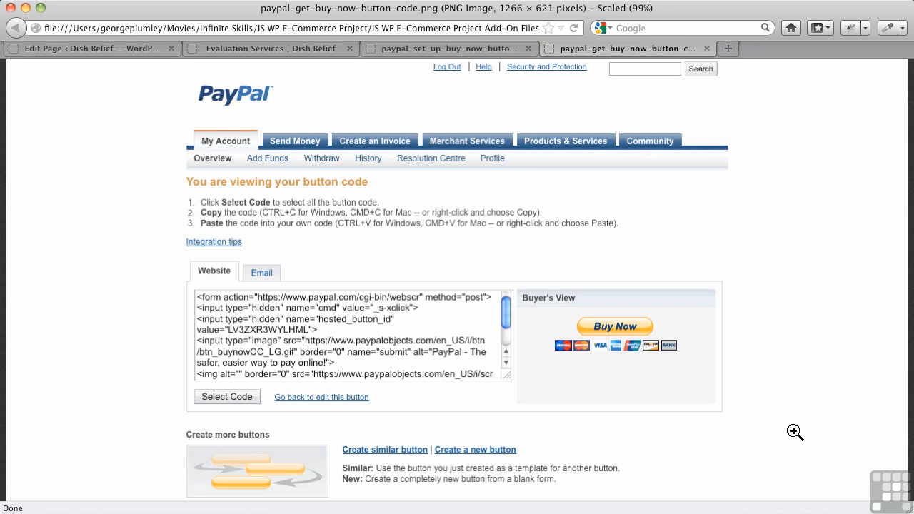
- Switch to the untitled text document and examine the hosted_button_id field and its value in the PayPal button code
{"action": "left_click", "coordinate": [836, 512]}
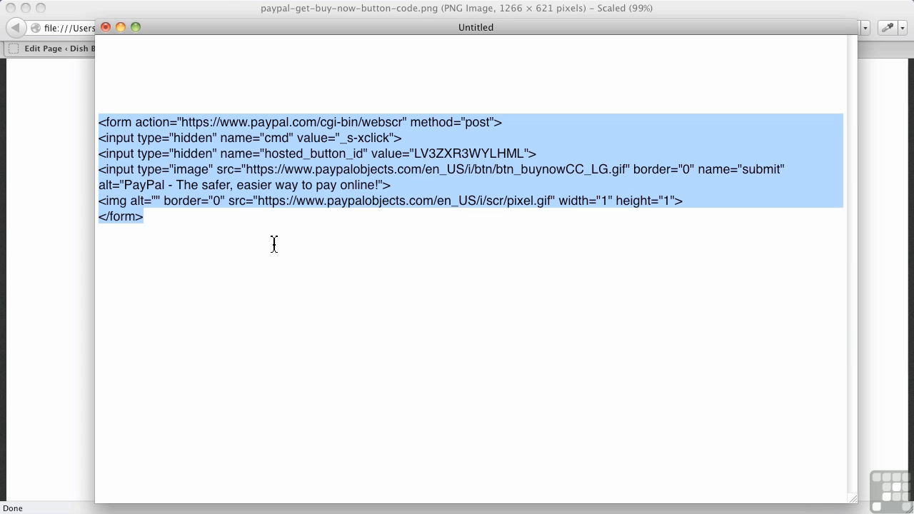
{"action": "left_click", "coordinate": [261, 168]}
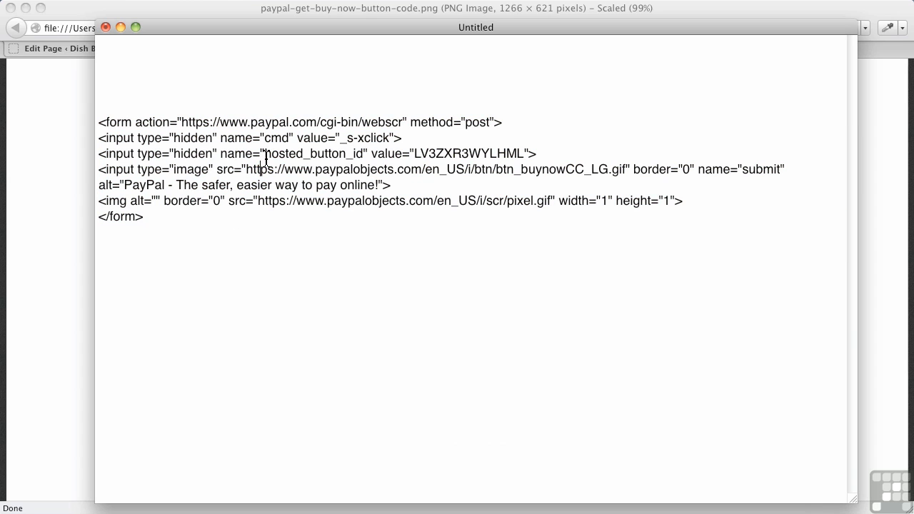
{"action": "double_click", "coordinate": [265, 156]}
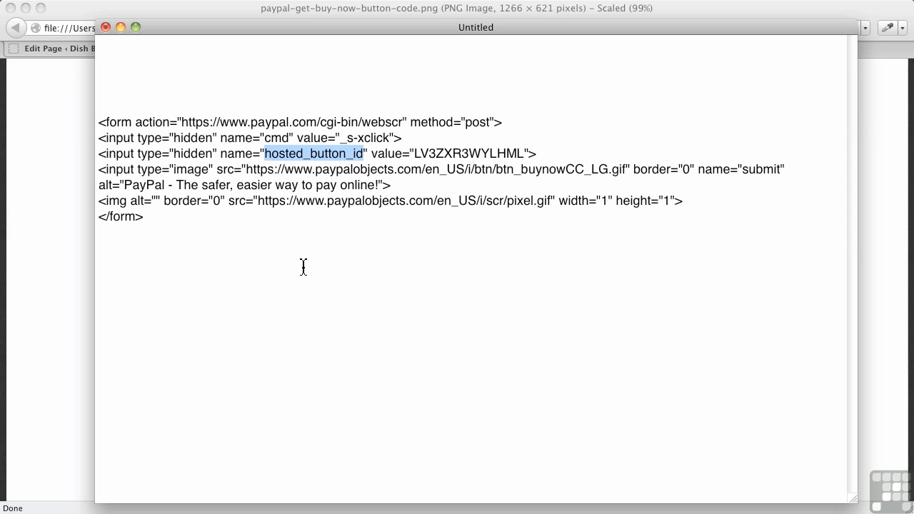
{"action": "double_click", "coordinate": [432, 155]}
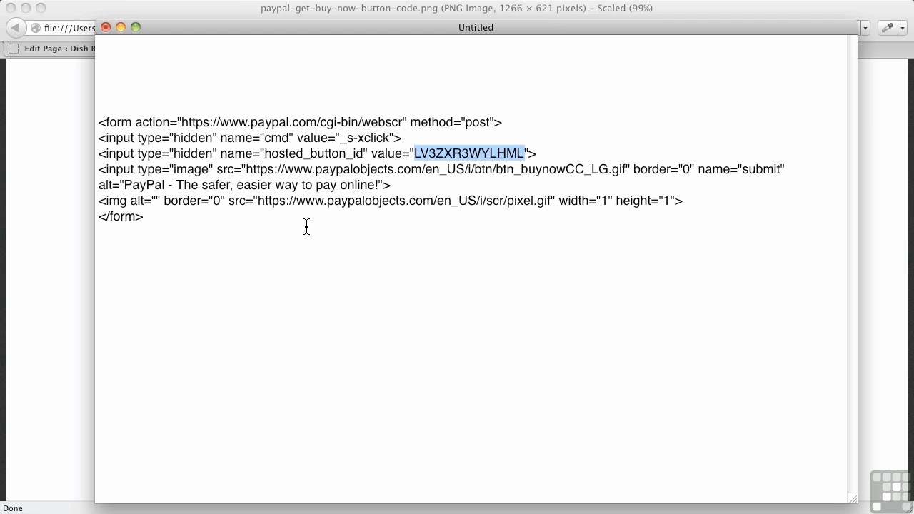
{"action": "left_click", "coordinate": [266, 231]}
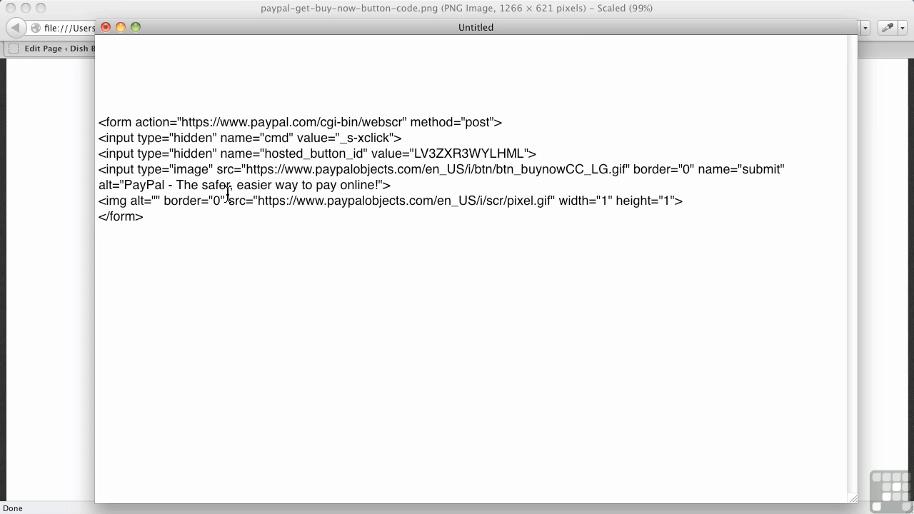
- Copy the complete PayPal form code from the text document and return to the Evaluation Services page editor
{"action": "left_click_drag", "start_coordinate": [147, 218], "coordinate": [88, 128]}
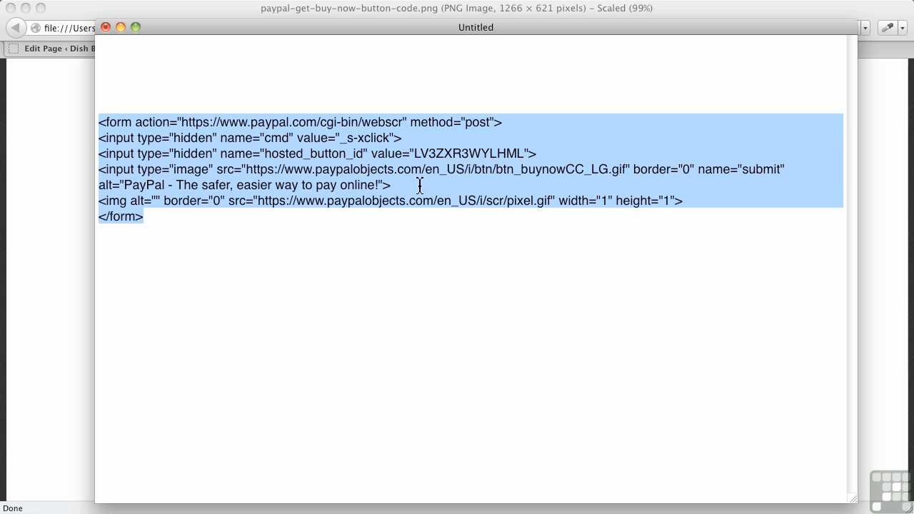
{"action": "key", "text": "super+c"}
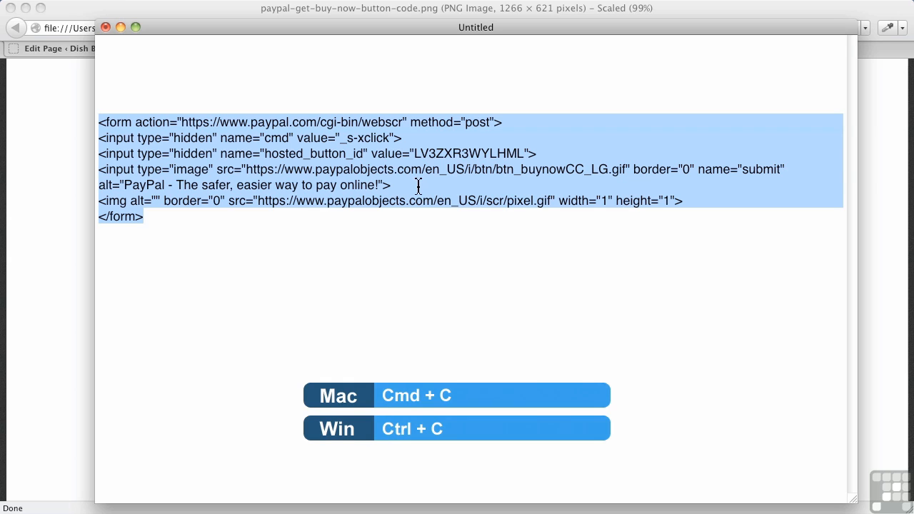
{"action": "left_click", "coordinate": [79, 224]}
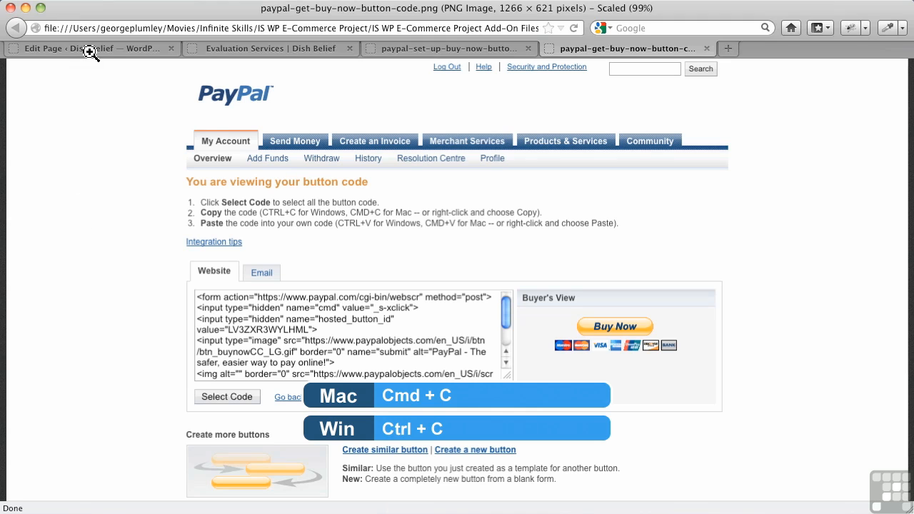
{"action": "left_click", "coordinate": [93, 50]}
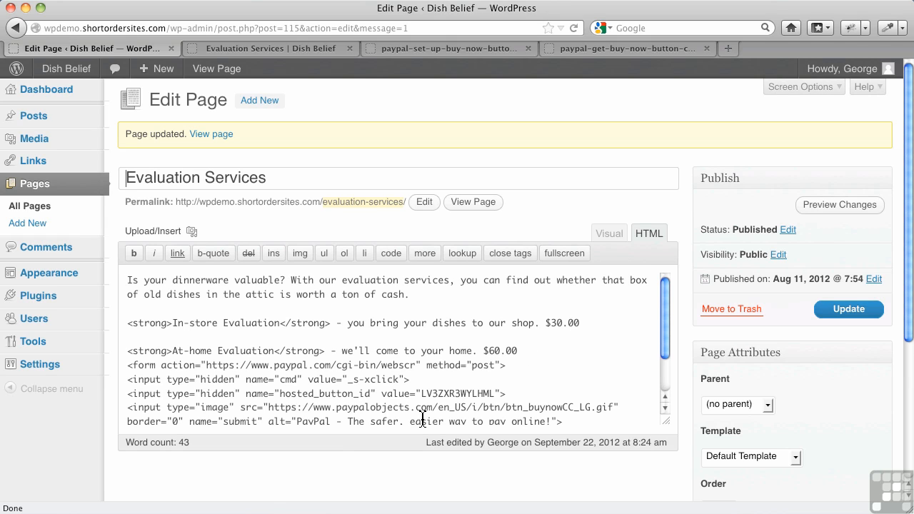
- Check the pasted PayPal code in the HTML source, inspect the Buy Now button in Visual mode, and update the page
{"action": "left_click_drag", "start_coordinate": [567, 422], "coordinate": [147, 383]}
{"action": "left_click_drag", "start_coordinate": [132, 372], "coordinate": [126, 368]}
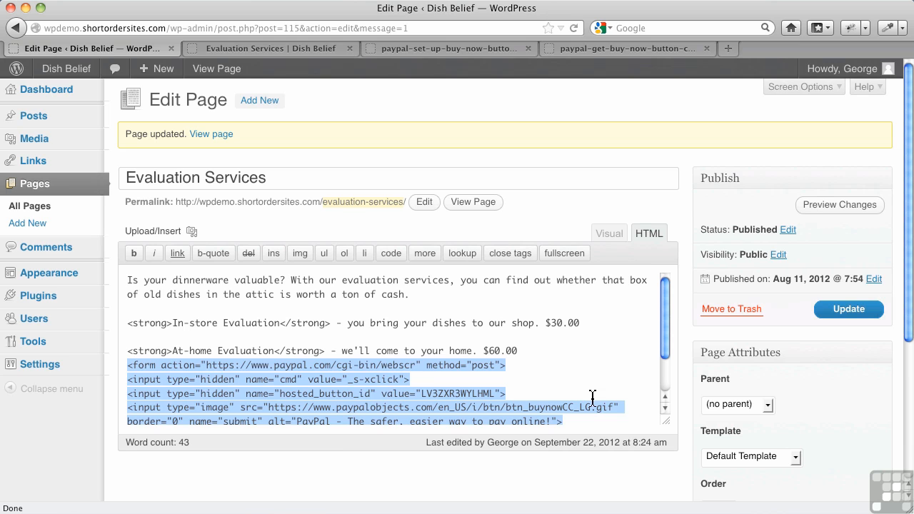
{"action": "left_click", "coordinate": [614, 362]}
{"action": "left_click", "coordinate": [618, 241]}
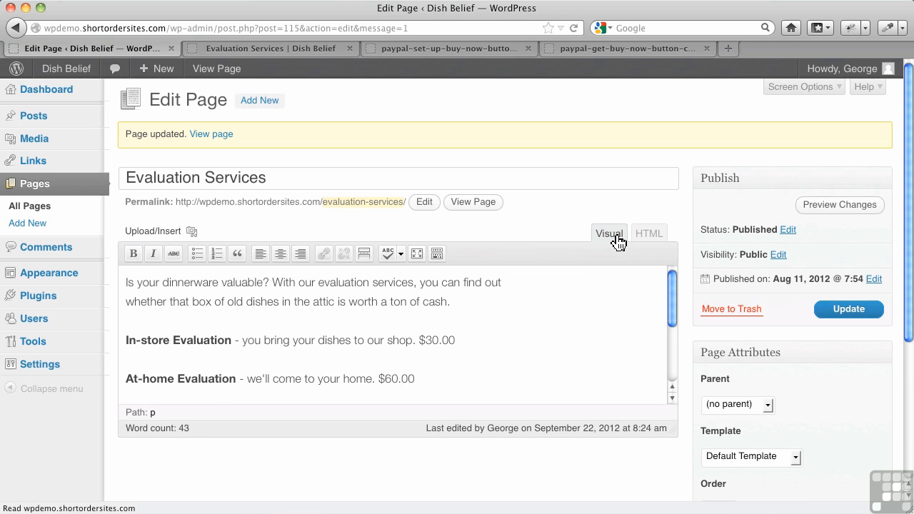
{"action": "scroll", "coordinate": [520, 342], "scroll_direction": "down", "scroll_amount": 3}
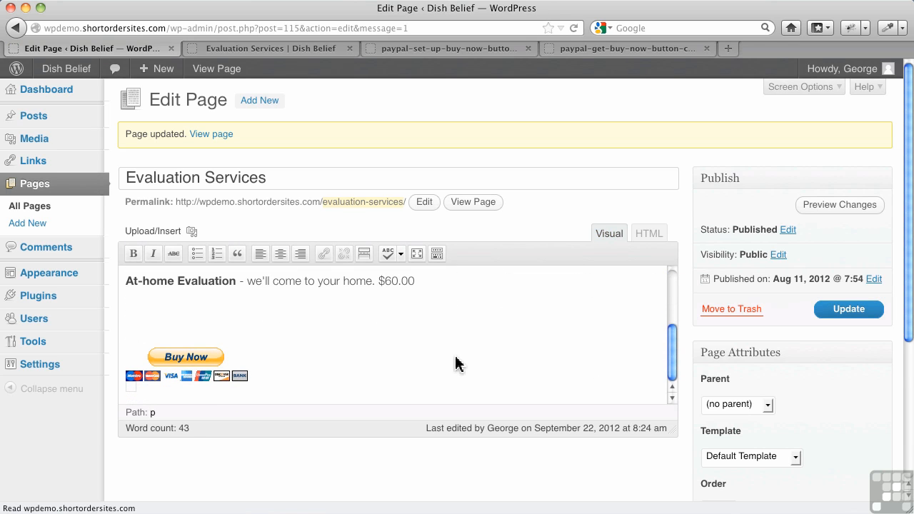
{"action": "left_click", "coordinate": [854, 317]}
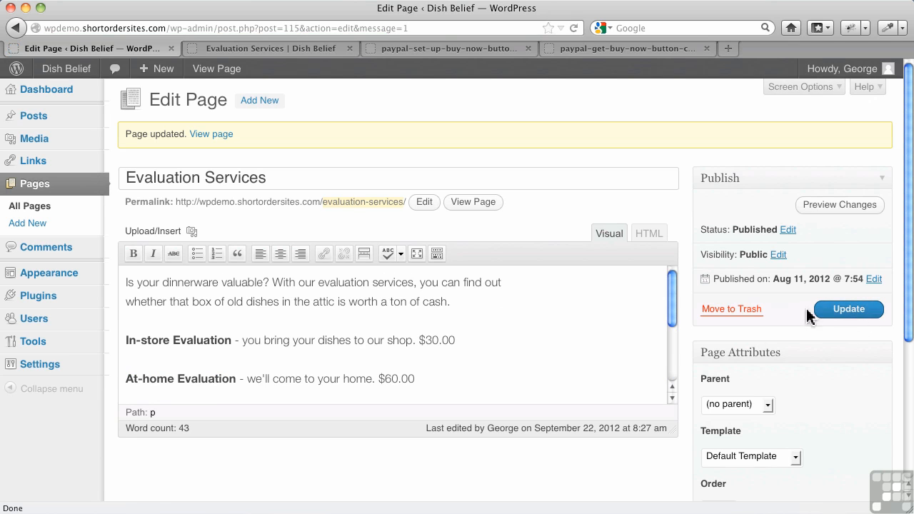
- Check the Buy Now button in the editor and on the reloaded live Evaluation Services page, and return to the editor
{"action": "scroll", "coordinate": [564, 341], "scroll_direction": "down", "scroll_amount": 3}
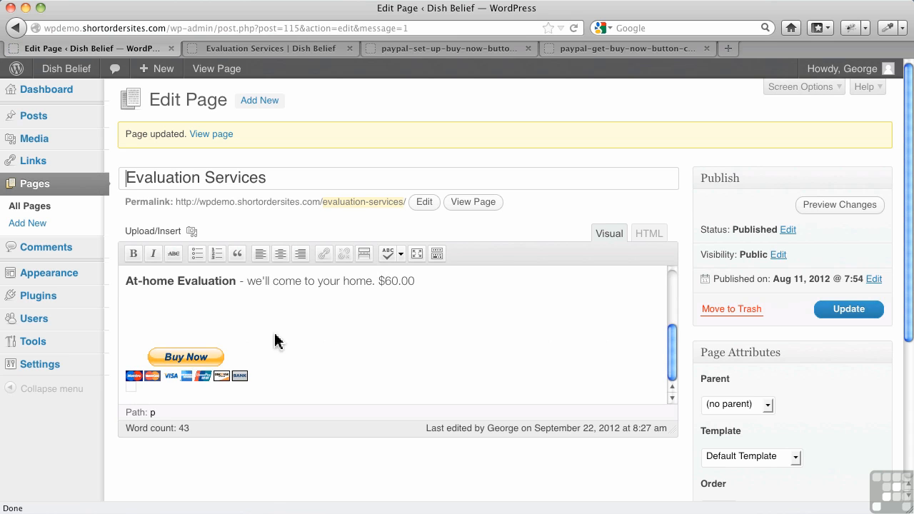
{"action": "left_click", "coordinate": [223, 47]}
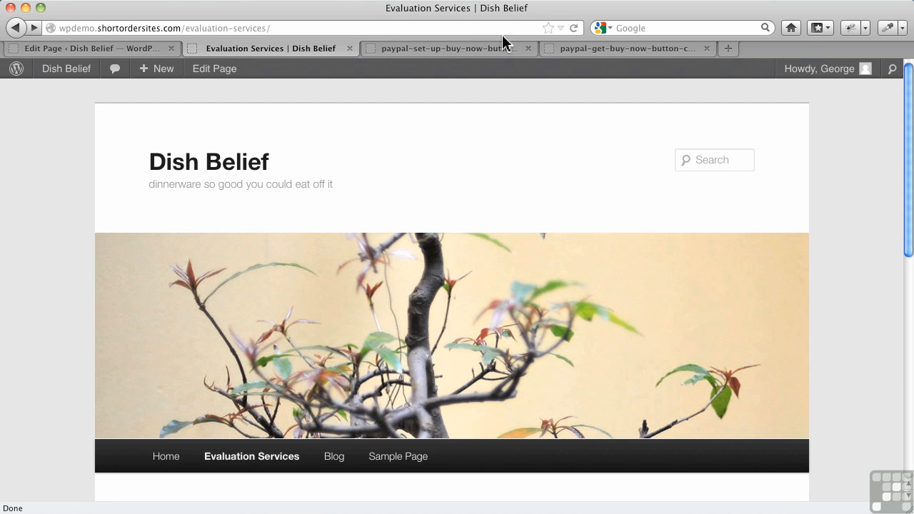
{"action": "left_click", "coordinate": [573, 29]}
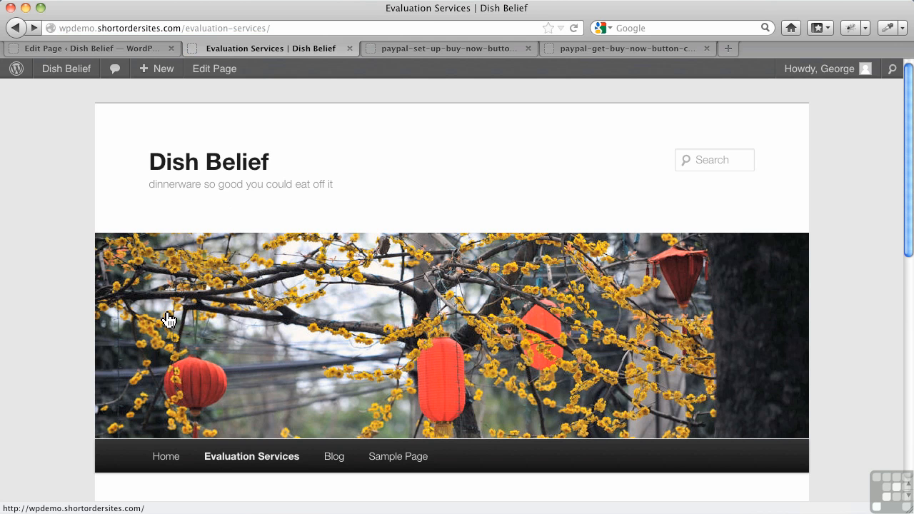
{"action": "scroll", "coordinate": [167, 316], "scroll_direction": "down", "scroll_amount": 6}
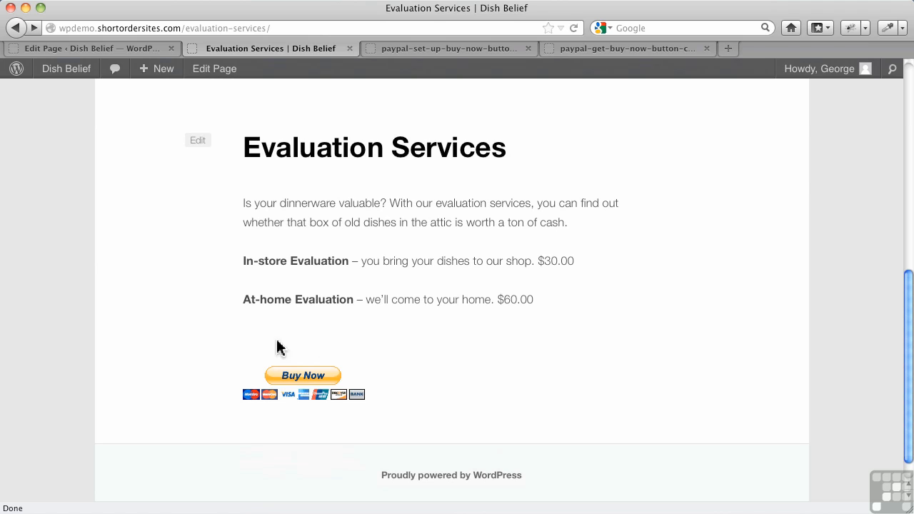
{"action": "left_click", "coordinate": [113, 51]}
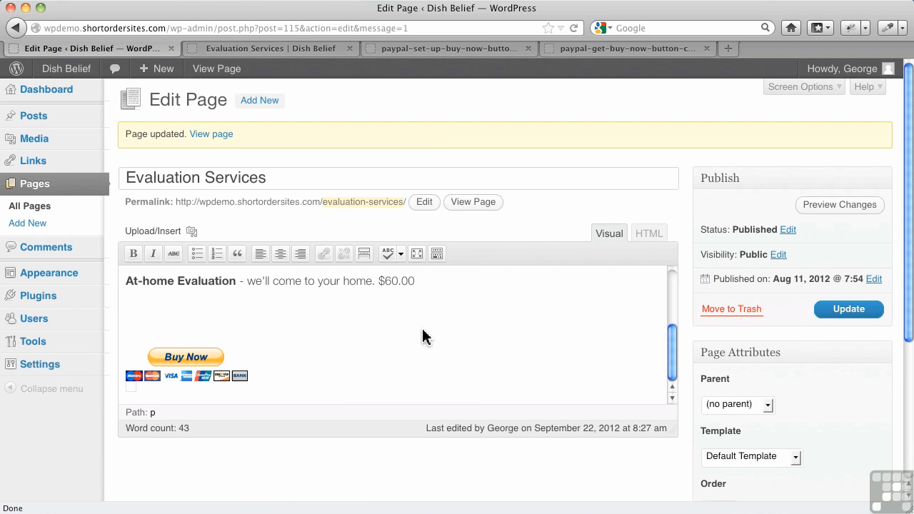
- Show the Evaluation Services content as HTML source, review the PayPal form code, and switch to the live page
{"action": "left_click", "coordinate": [650, 238]}
{"action": "scroll", "coordinate": [404, 333], "scroll_direction": "down", "scroll_amount": 3}
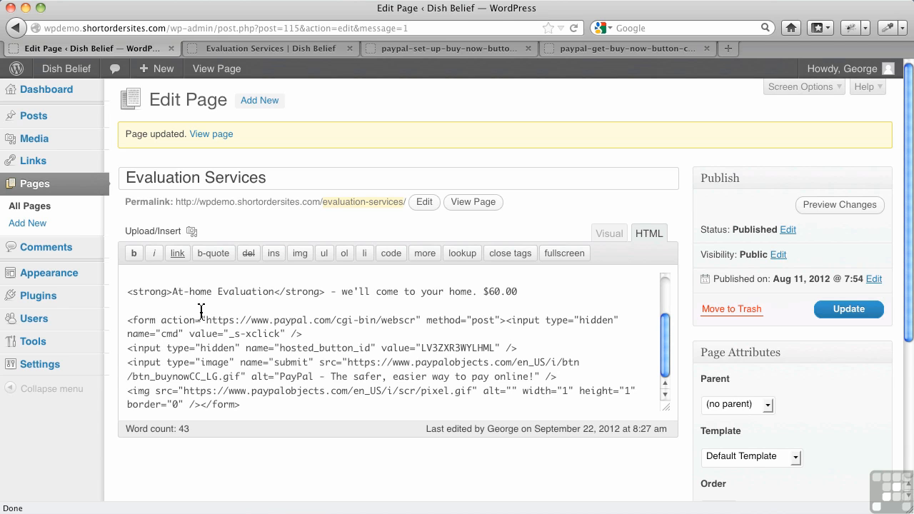
{"action": "left_click", "coordinate": [263, 50]}
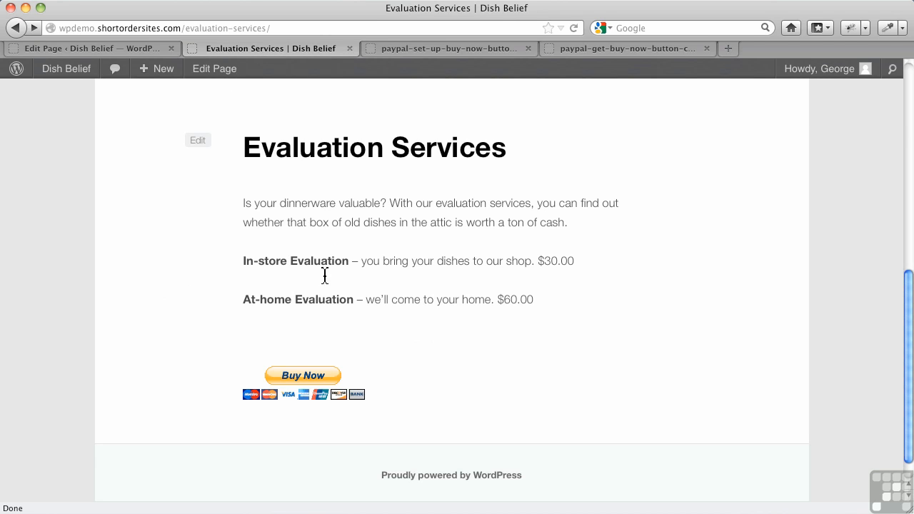
- Inspect the expanded PayPal form element's markup on the live page, then return to the page editor and close the inspector
{"action": "right_click", "coordinate": [325, 350]}
{"action": "left_click", "coordinate": [371, 346]}
{"action": "scroll", "coordinate": [289, 393], "scroll_direction": "down", "scroll_amount": 3}
{"action": "scroll", "coordinate": [184, 410], "scroll_direction": "up", "scroll_amount": 3}
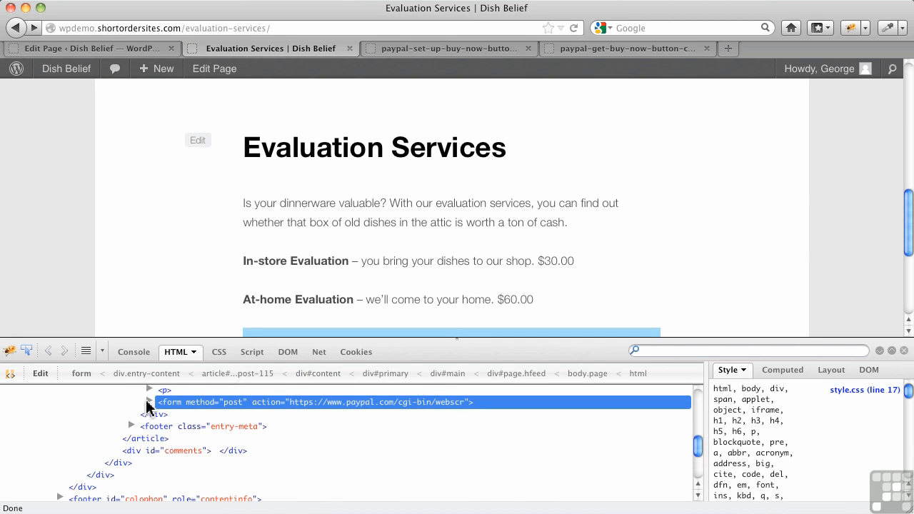
{"action": "left_click", "coordinate": [149, 401]}
{"action": "scroll", "coordinate": [417, 270], "scroll_direction": "down", "scroll_amount": 3}
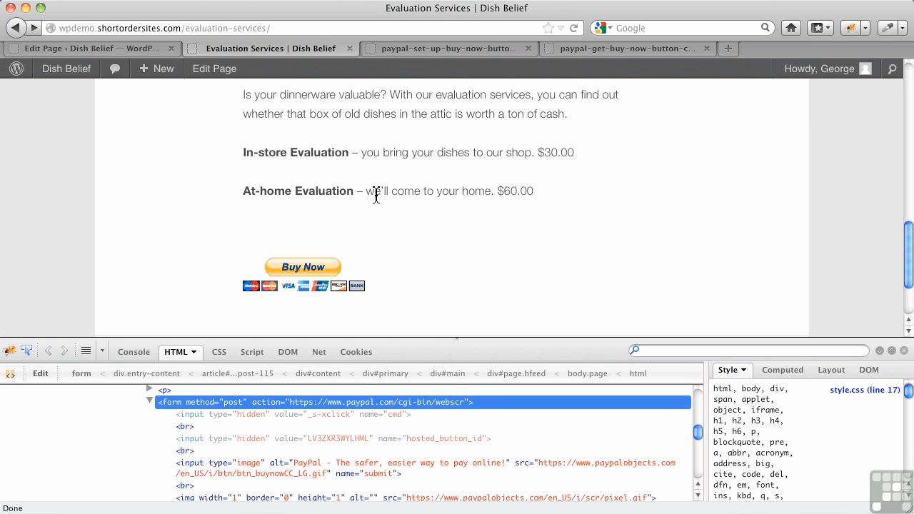
{"action": "left_click", "coordinate": [126, 49]}
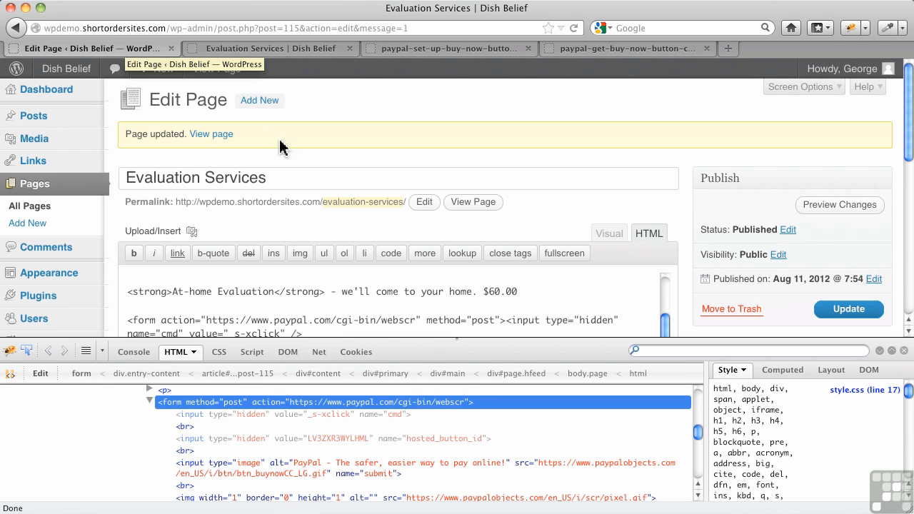
{"action": "left_click", "coordinate": [904, 351]}
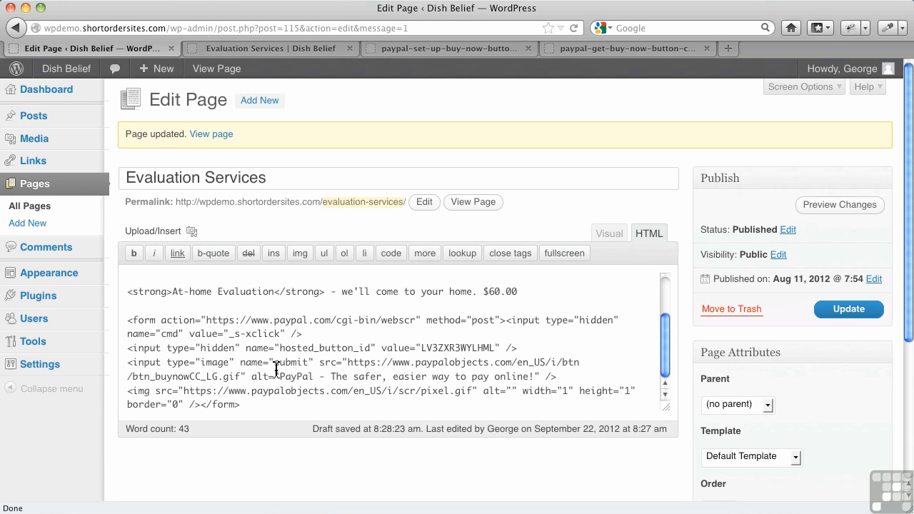
- Remove the line breaks before the hosted_button_id input, the image input and the img tag in the PayPal form code, and update the page
{"action": "left_click", "coordinate": [126, 347]}
{"action": "key", "text": "BackSpace"}
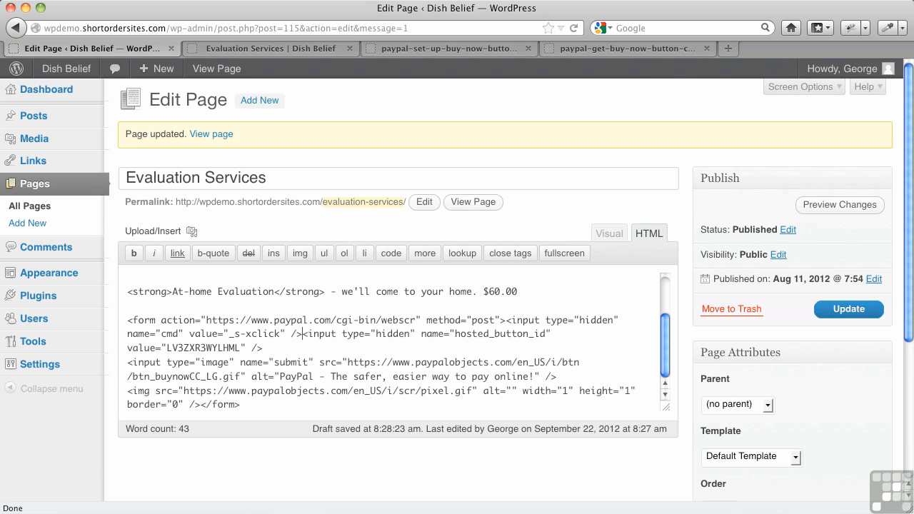
{"action": "left_click", "coordinate": [127, 362]}
{"action": "key", "text": "BackSpace"}
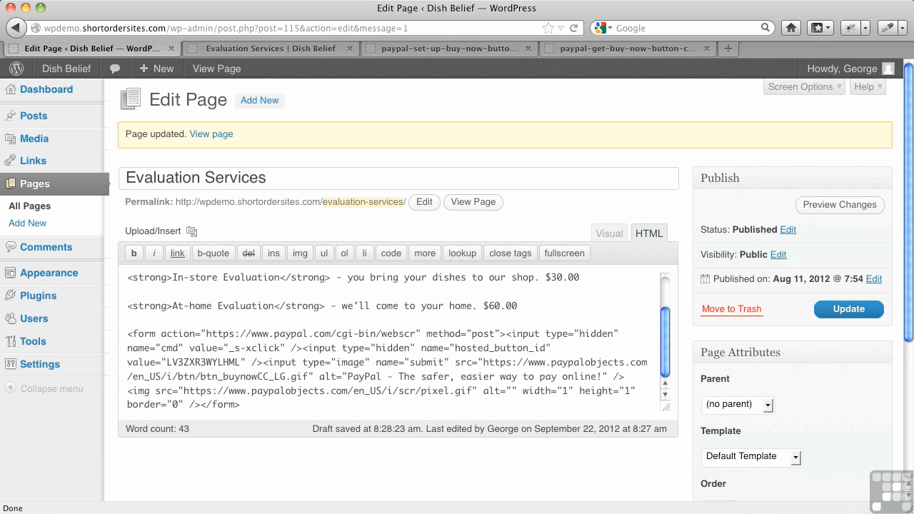
{"action": "left_click", "coordinate": [127, 391]}
{"action": "key", "text": "BackSpace"}
{"action": "left_click", "coordinate": [838, 316]}
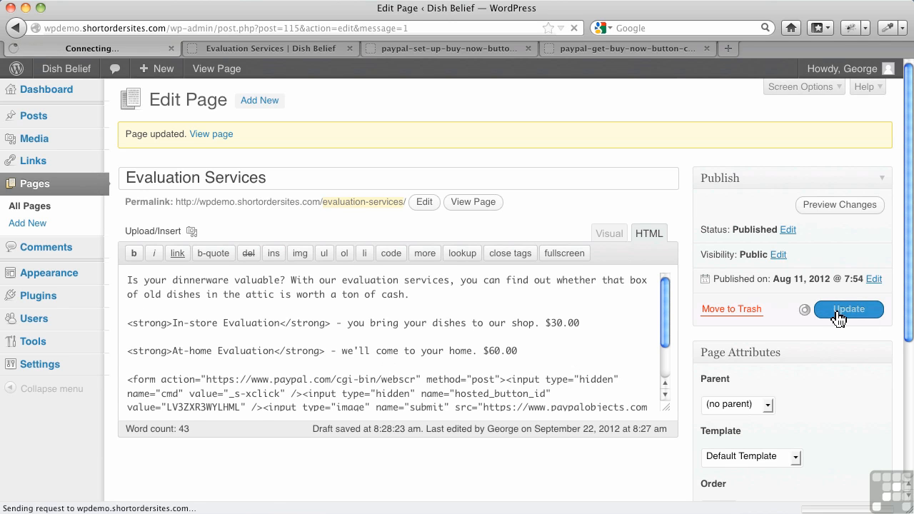
- Reload the live Evaluation Services page to check the spacing above the Buy Now button, and return to the page editor
{"action": "left_click", "coordinate": [298, 54]}
{"action": "left_click", "coordinate": [578, 29]}
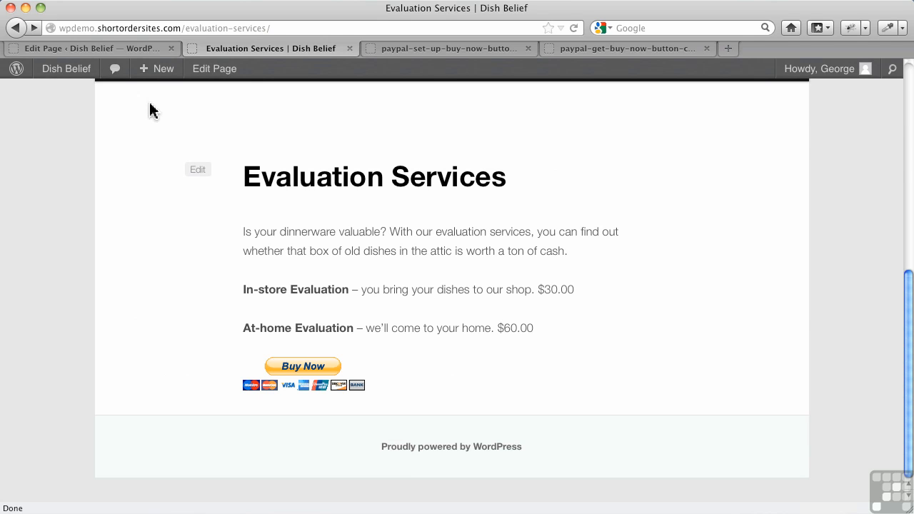
{"action": "left_click", "coordinate": [145, 51]}
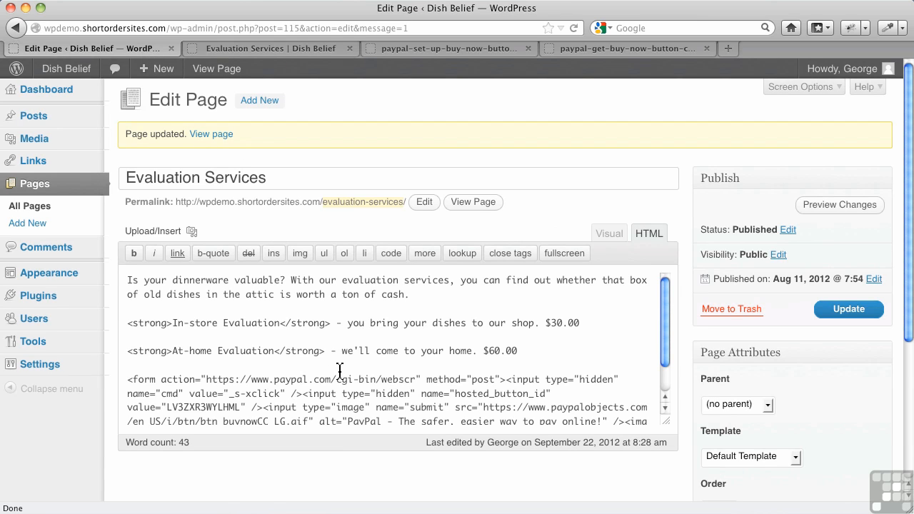
- Compare the joined PayPal form code with the live page, and highlight the code from the img tag through the closing form tag
{"action": "scroll", "coordinate": [340, 370], "scroll_direction": "down", "scroll_amount": 1}
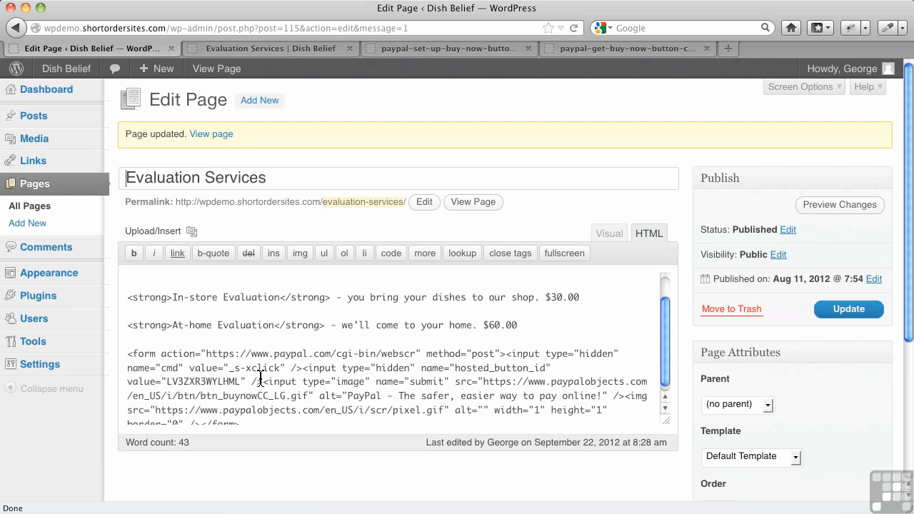
{"action": "scroll", "coordinate": [260, 381], "scroll_direction": "down", "scroll_amount": 1}
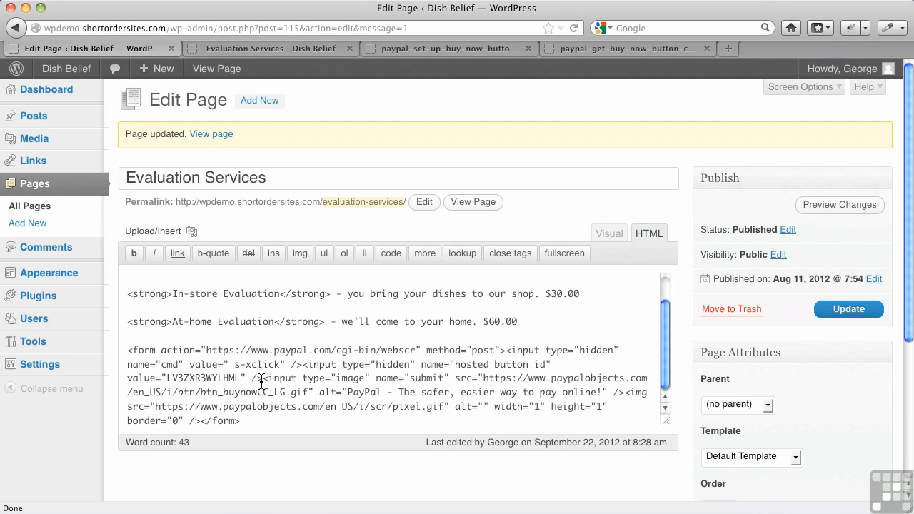
{"action": "left_click", "coordinate": [278, 49]}
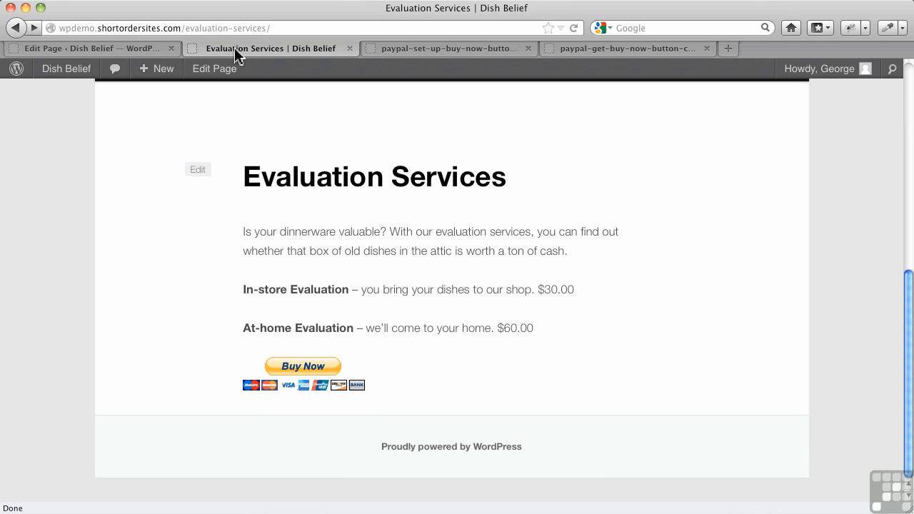
{"action": "left_click", "coordinate": [128, 49]}
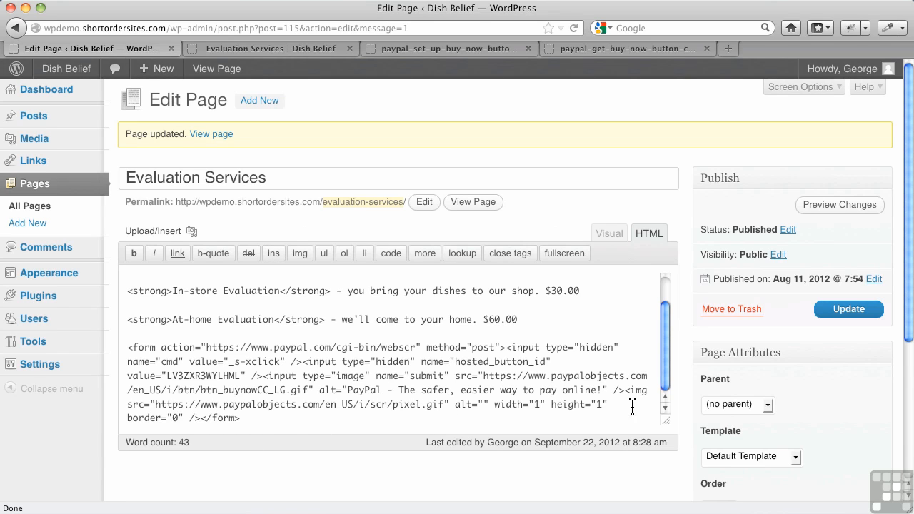
{"action": "left_click_drag", "start_coordinate": [626, 389], "coordinate": [644, 432]}
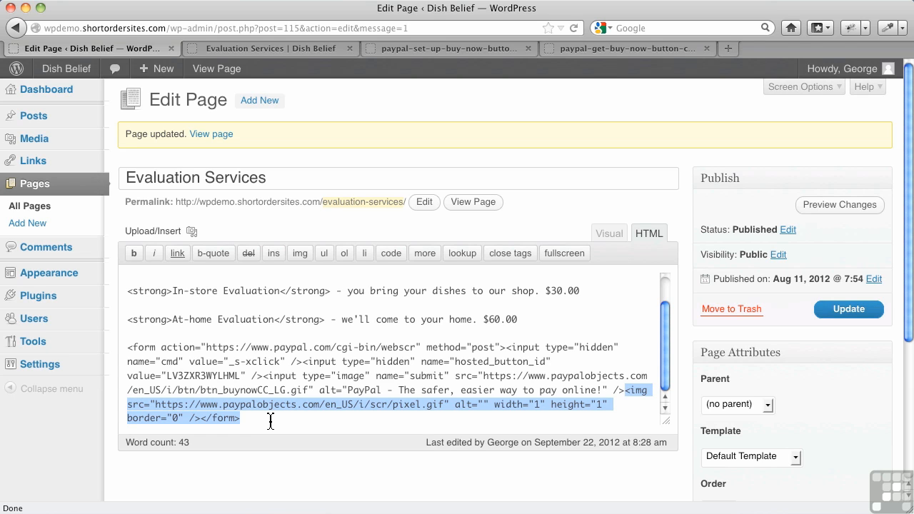
- Open the site's widget settings and add a Text widget to the Main Sidebar
{"action": "mouse_move", "coordinate": [48, 275]}
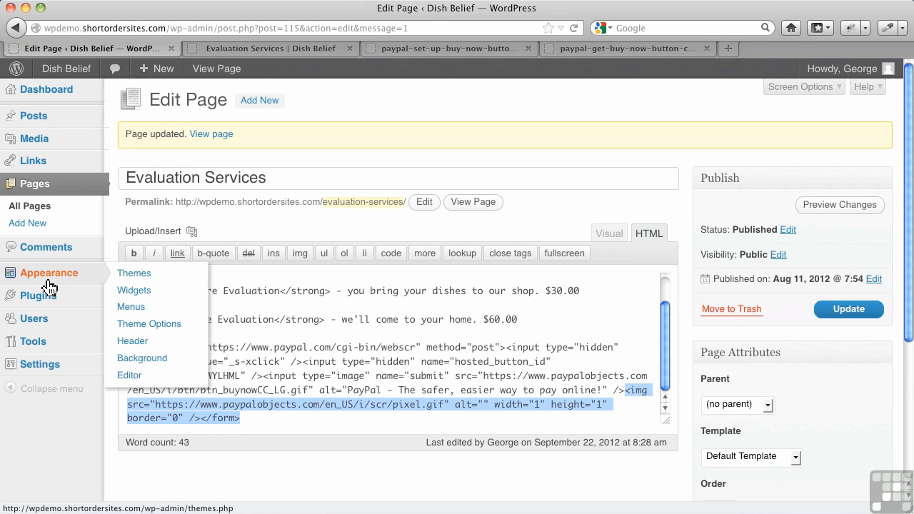
{"action": "left_click", "coordinate": [115, 291]}
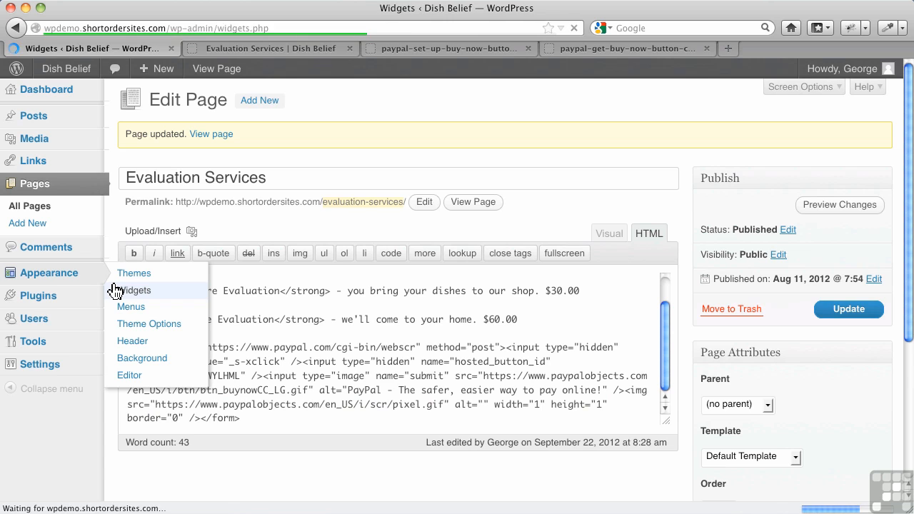
{"action": "scroll", "coordinate": [490, 349], "scroll_direction": "down", "scroll_amount": 4}
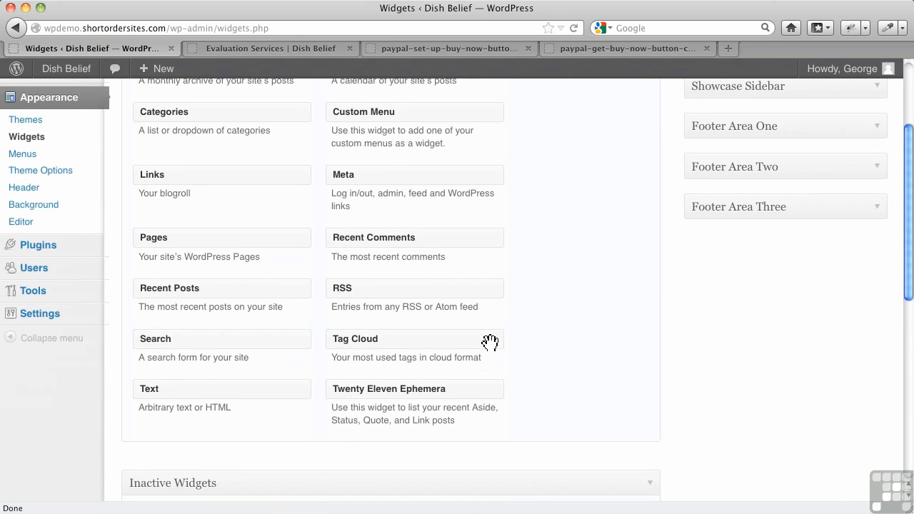
{"action": "left_click_drag", "start_coordinate": [216, 394], "coordinate": [767, 164]}
- Paste the complete PayPal Buy Now form code into the Text widget's content and save the widget
{"action": "left_click", "coordinate": [698, 247]}
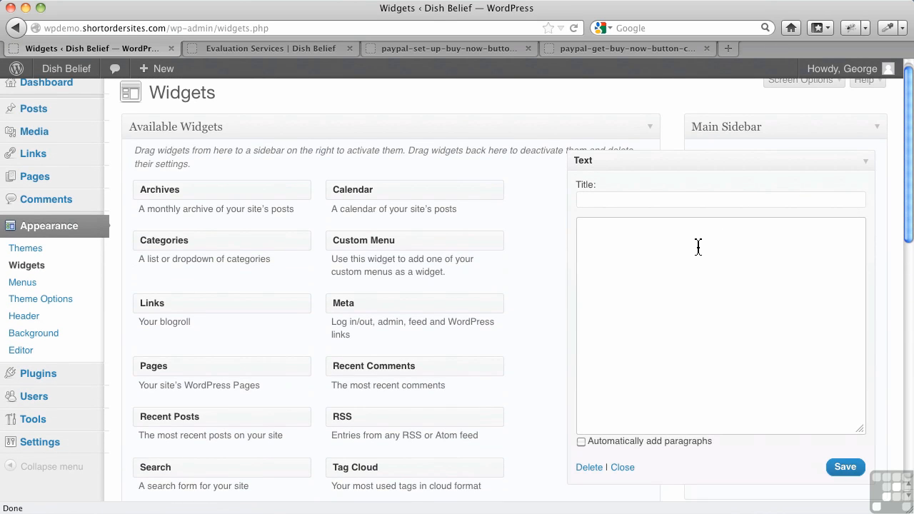
{"action": "type", "text": "<form action=\"https://www.paypal.com/cgi-bin/webscr\" method=\"post\"> <input type=\"hidden\" name=\"cmd\" value=\"_s-xclick\"> <input type=\"hidden\" name=\"hosted_button_id\" value=\"LV3ZXR3WYLHML\"> <input type=\"image\" src=\"https://www.paypalobjects.com/en_US/i/btn/btn_buynowCC_LG.gif\" border=\"0\" name=\"submit\" alt=\"PayPal - The safer, easier way to pay online!\"> <img alt=\"\" border=\"0\" src=\"https://www.paypalobjects.com/en_US/i/scr/pixel.gif\" width=\"1\" height=\"1\"> </form>"}
{"action": "left_click", "coordinate": [850, 472]}
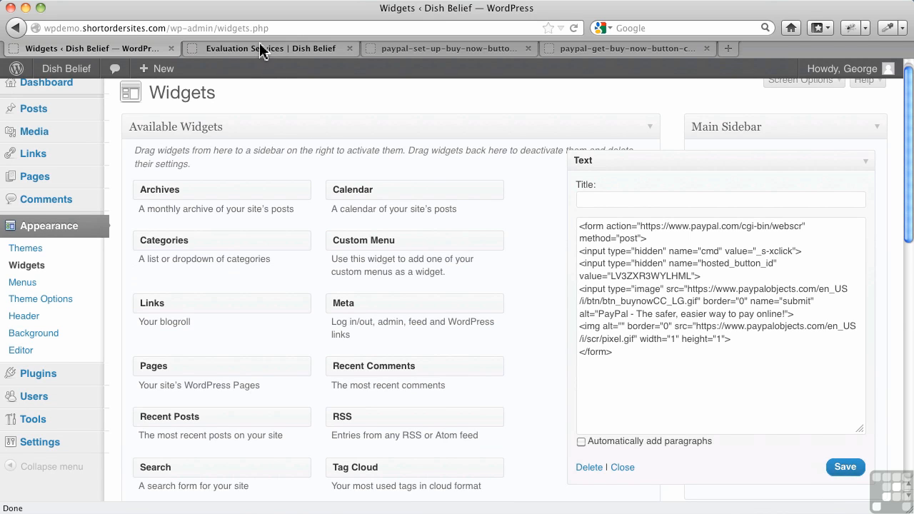
- Open the live Blog page to check the Buy Now button in its sidebar, and return to the widget settings
{"action": "left_click", "coordinate": [259, 49]}
{"action": "scroll", "coordinate": [357, 178], "scroll_direction": "up", "scroll_amount": 3}
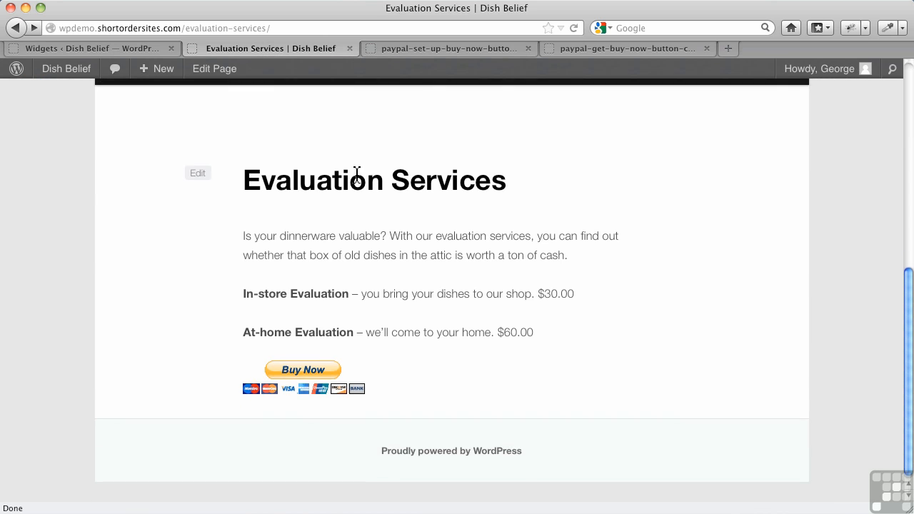
{"action": "left_click", "coordinate": [333, 268]}
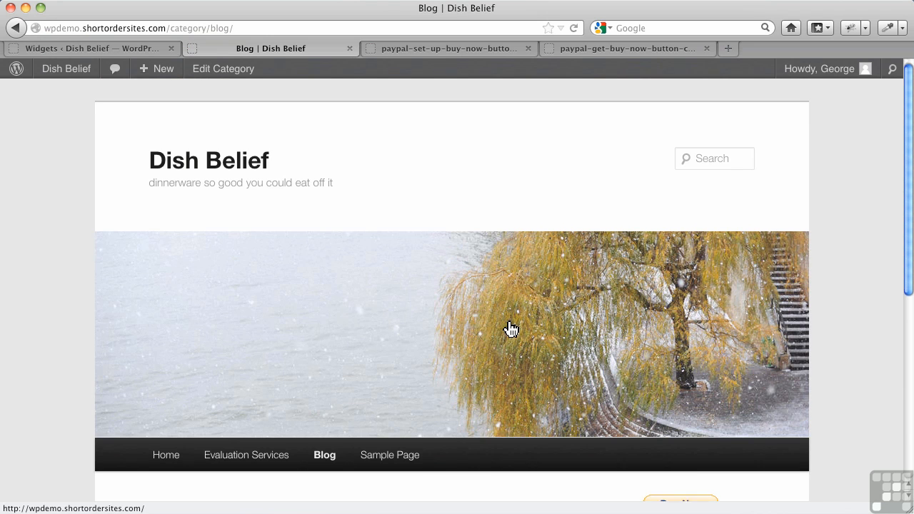
{"action": "scroll", "coordinate": [509, 330], "scroll_direction": "down", "scroll_amount": 5}
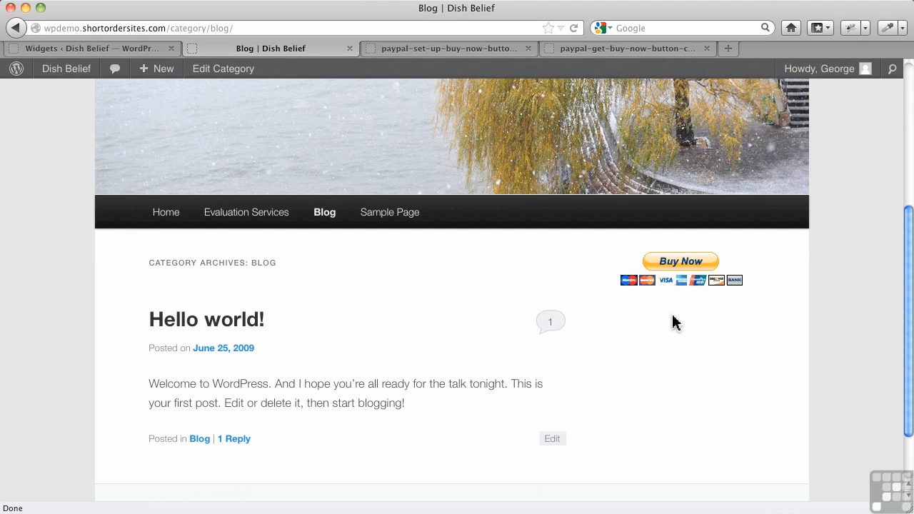
{"action": "left_click", "coordinate": [127, 50]}
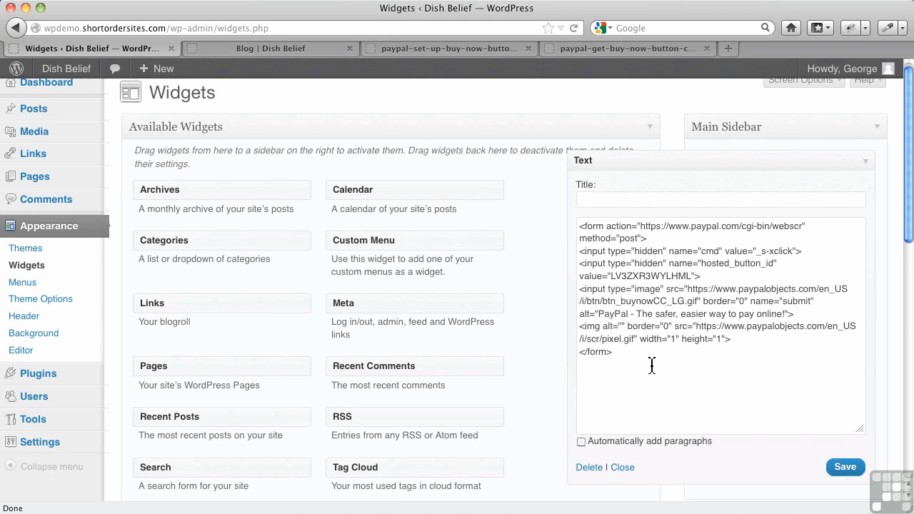